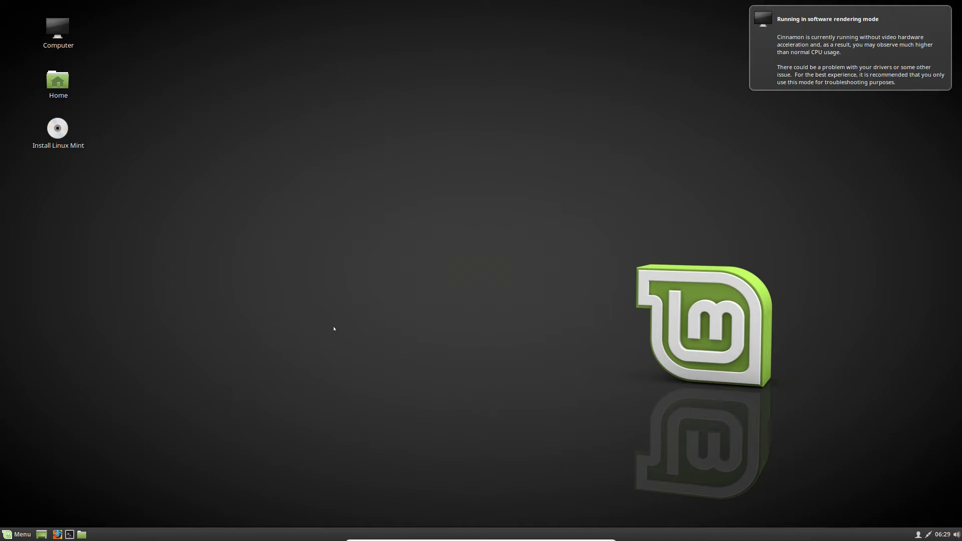
- Launch the installer from the Install Linux Mint desktop icon
left_click(17, 534)
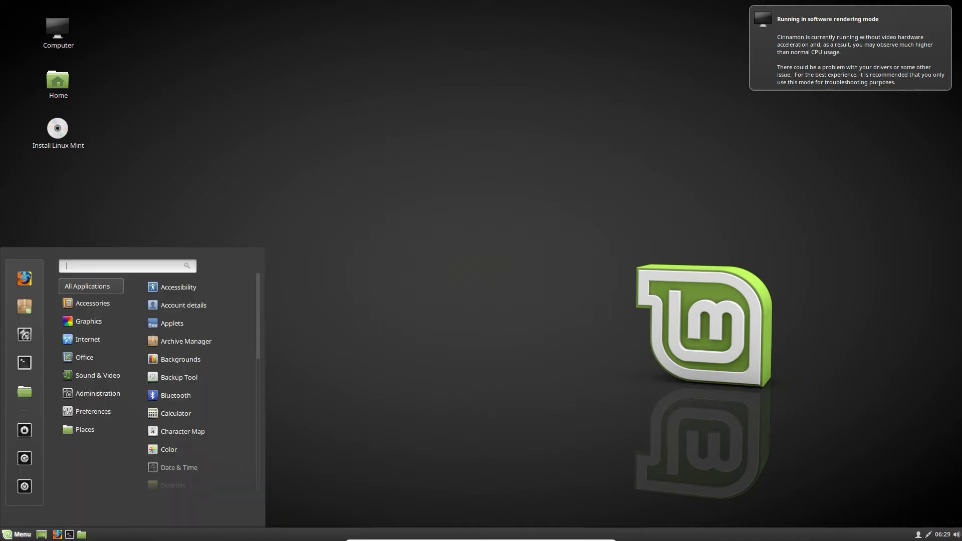
left_click(384, 234)
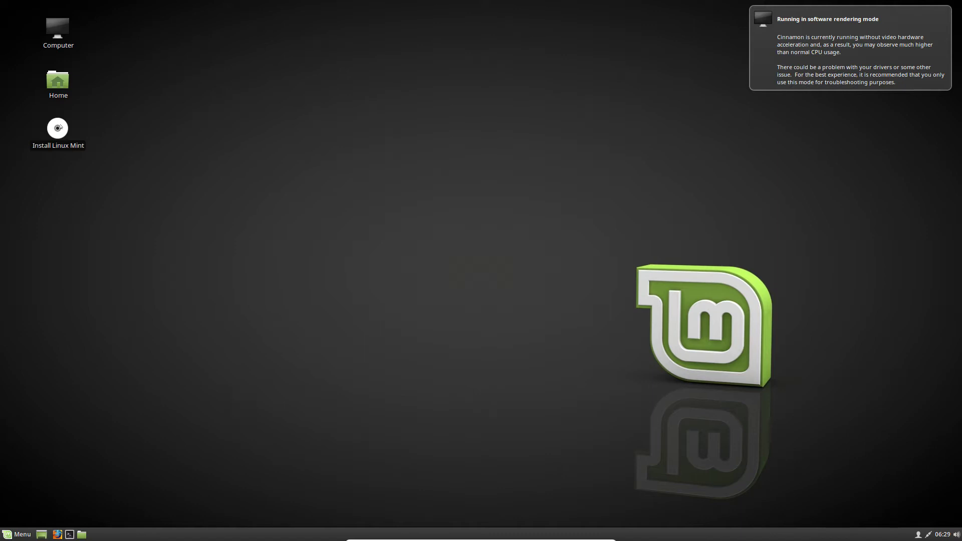
left_click(60, 128)
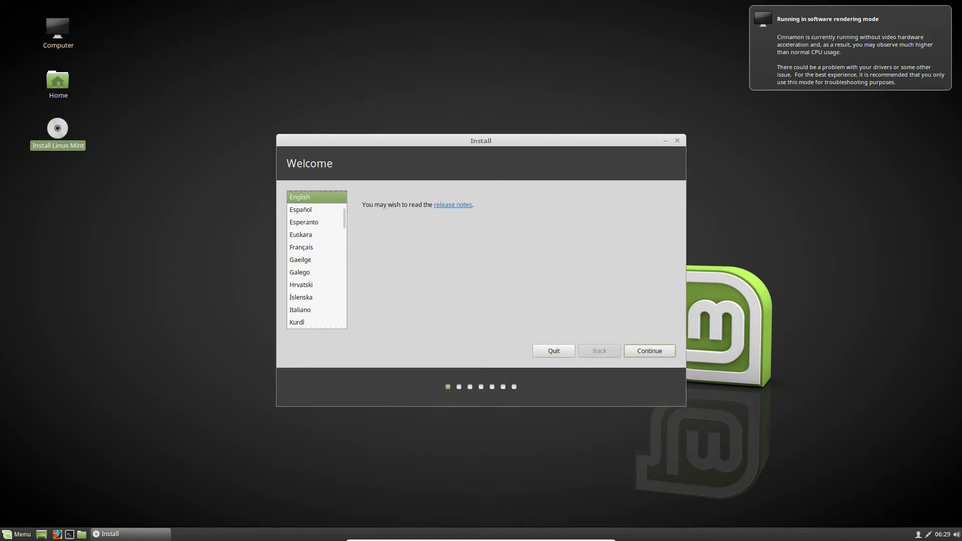
- Set the installer language to Français and include third-party software for graphics, Wi-Fi and media
left_click(298, 249)
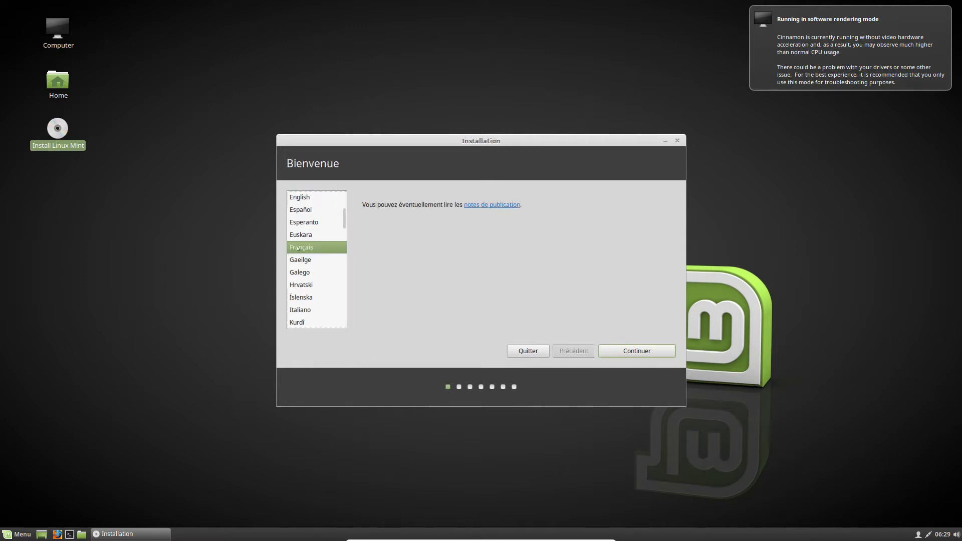
left_click(634, 351)
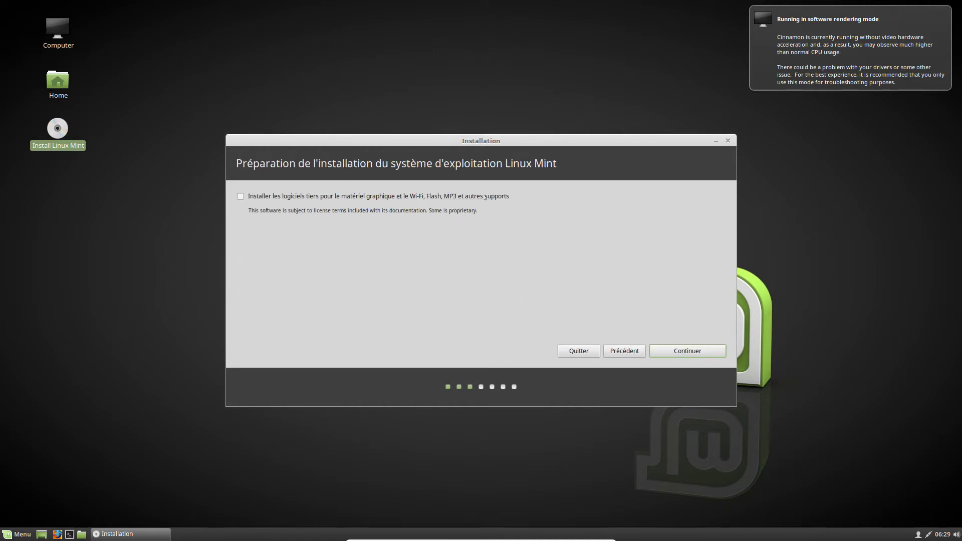
left_click(486, 197)
left_click(708, 353)
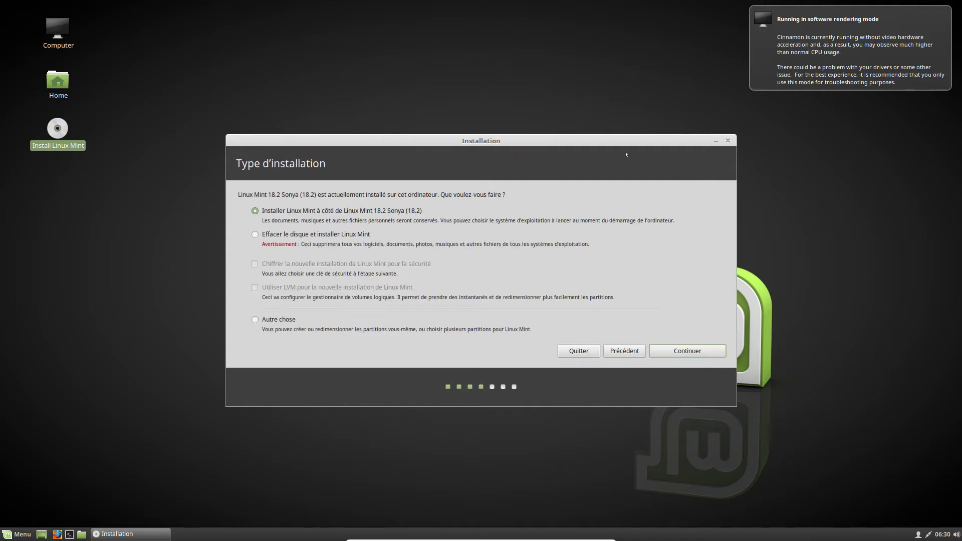
- Choose 'Autre chose' to partition the disk manually and continue to the partition editor
left_click_drag(622, 142, 575, 116)
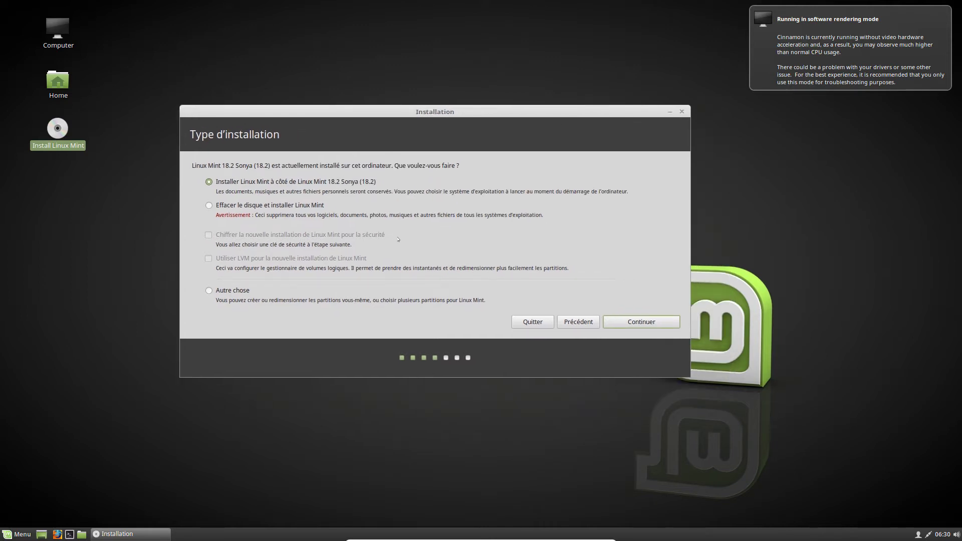
left_click(264, 206)
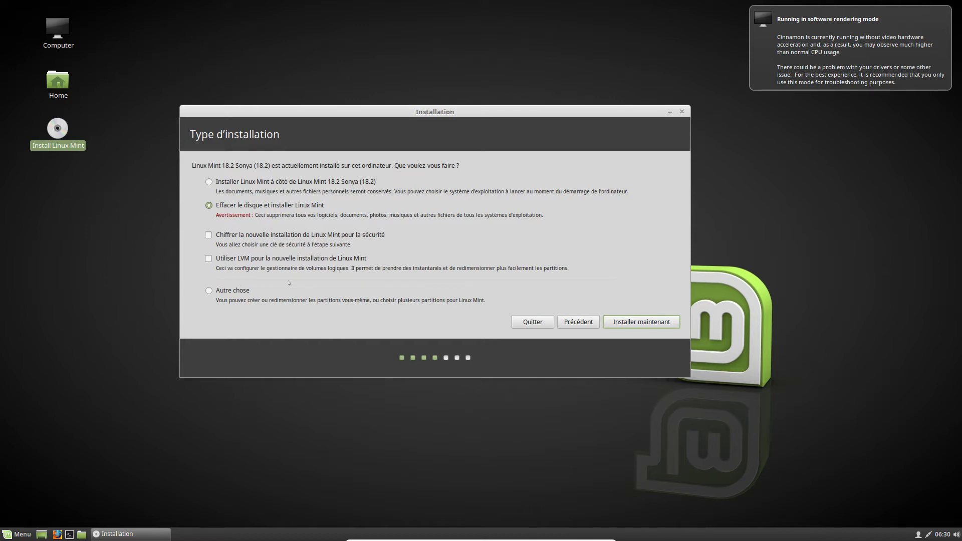
left_click(232, 292)
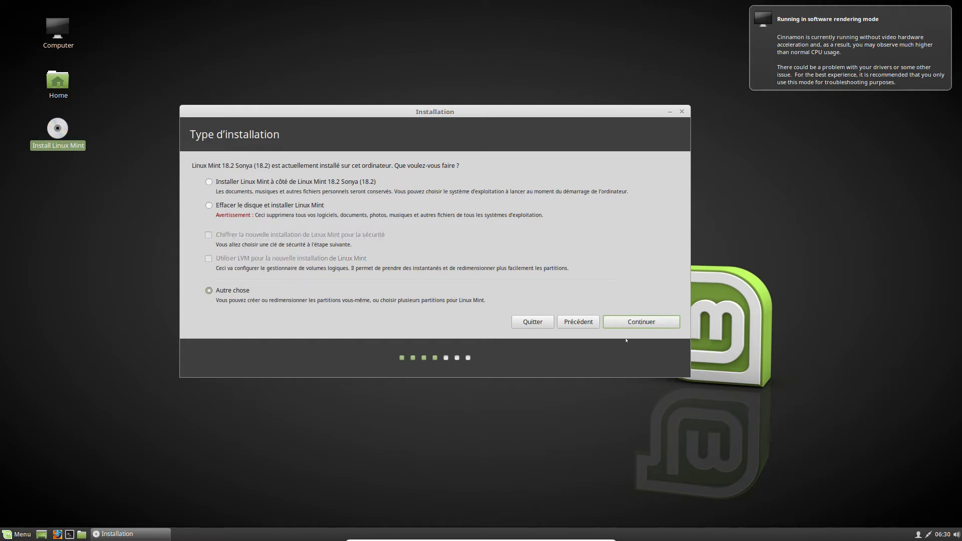
left_click(641, 322)
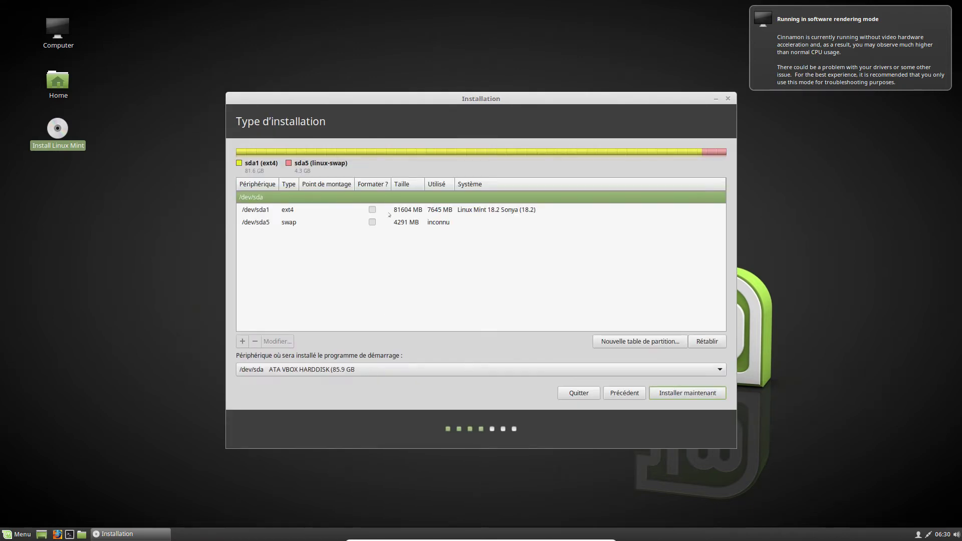
- Select the /dev/sda1 partition and open its Modifier la partition settings
left_click_drag(415, 96, 383, 78)
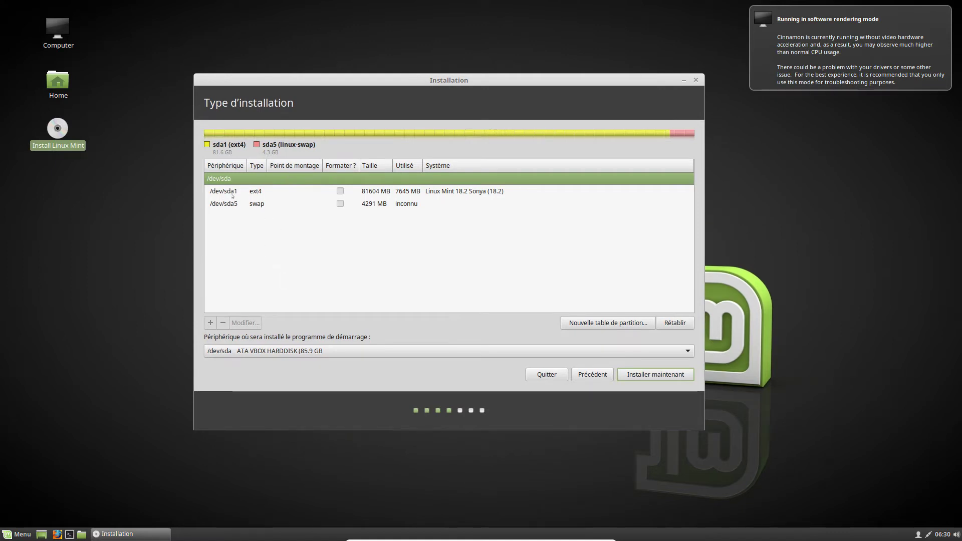
left_click(280, 194)
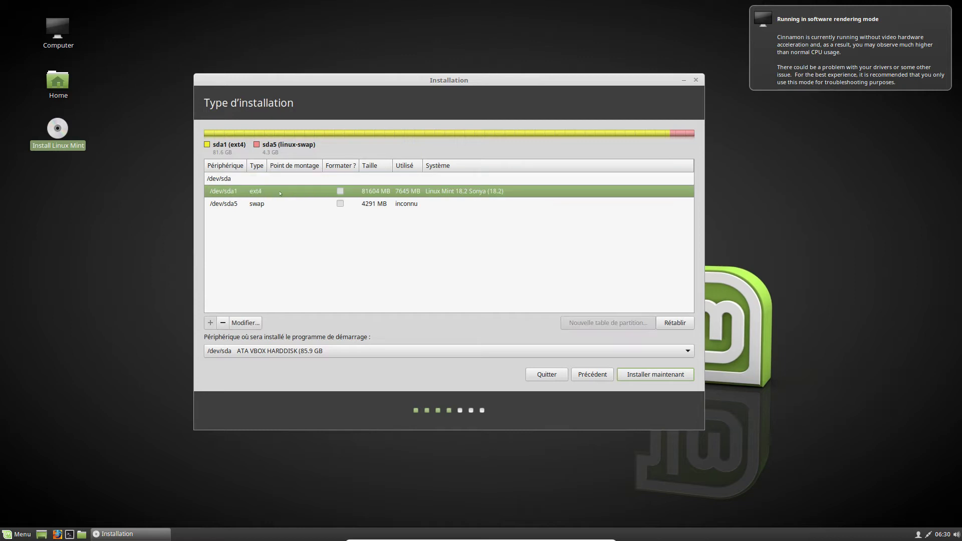
left_click(280, 204)
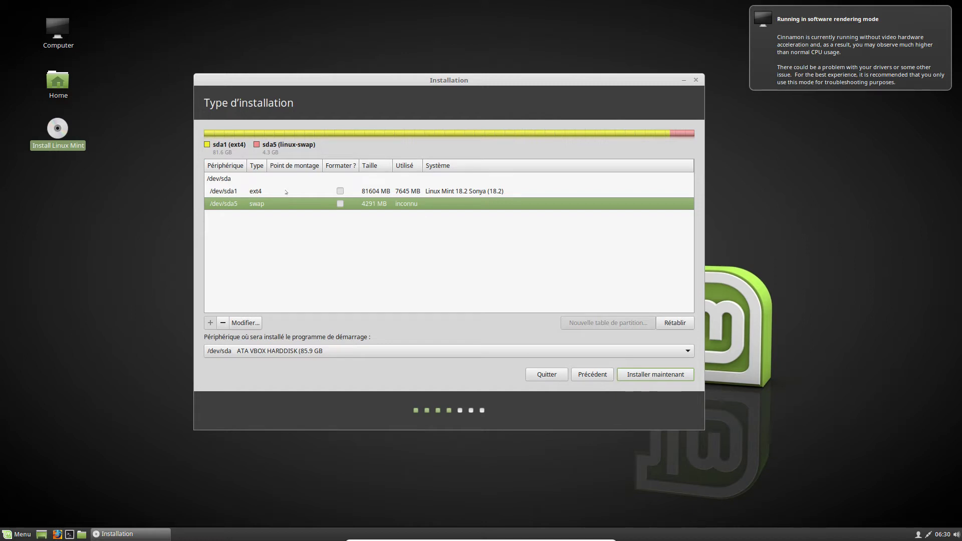
left_click(286, 193)
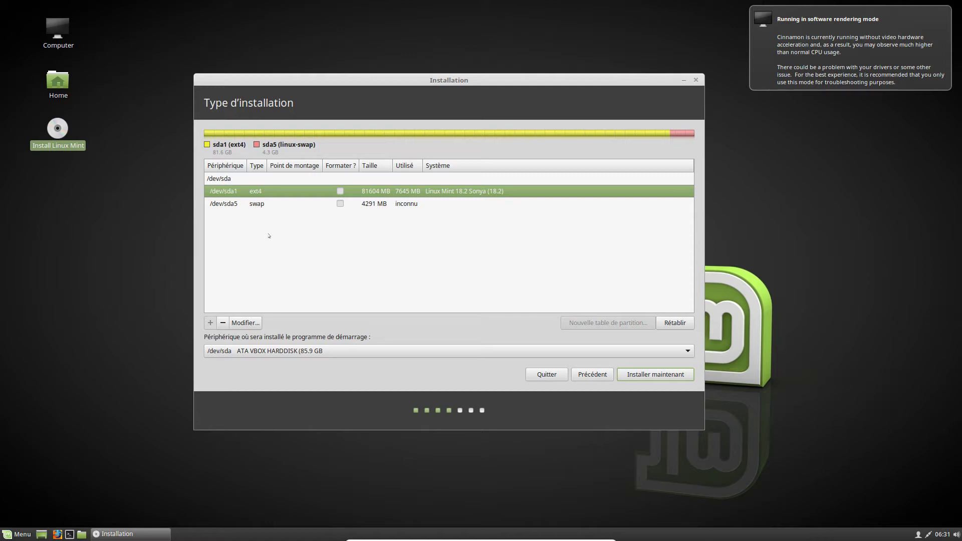
left_click(246, 323)
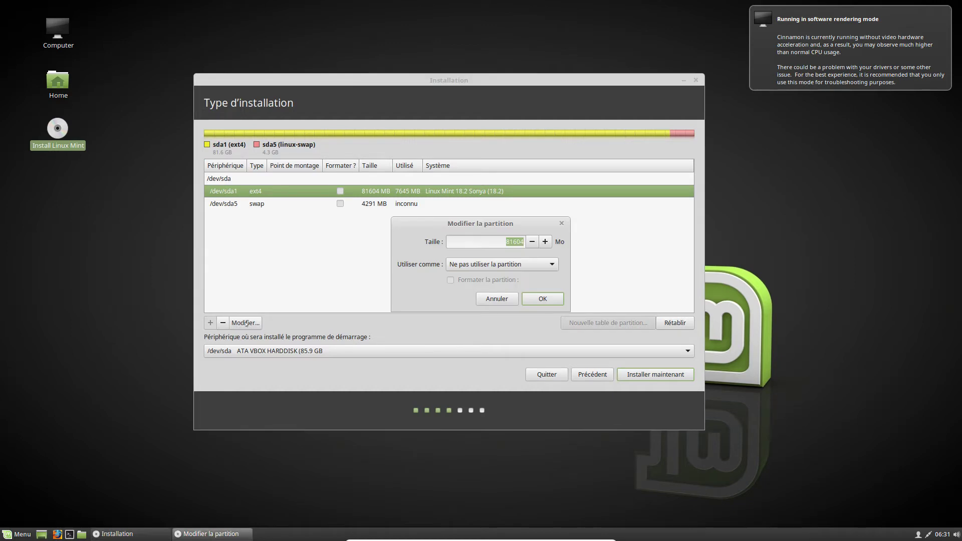
- Make /dev/sda1 an ext4 journaled filesystem, marked for formatting, mounted at root /
left_click(473, 265)
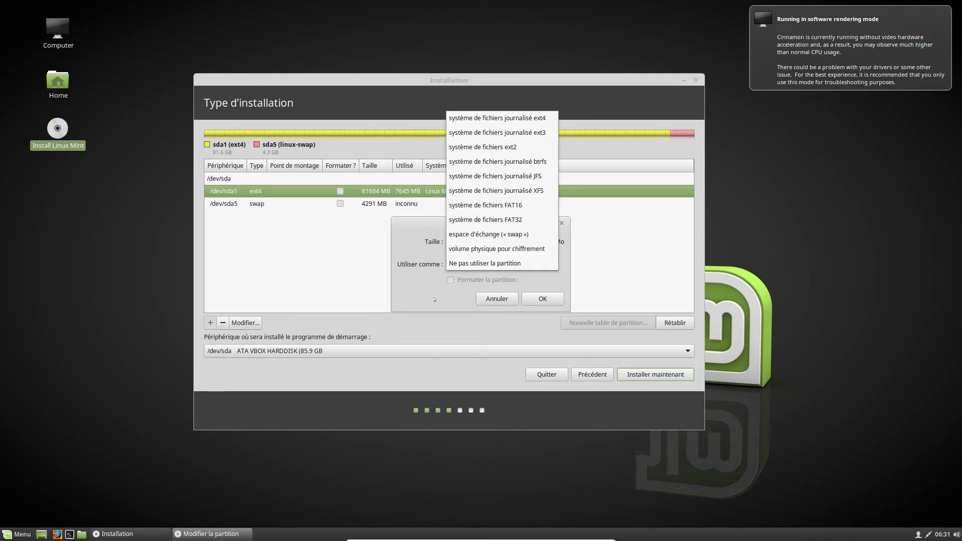
left_click(485, 263)
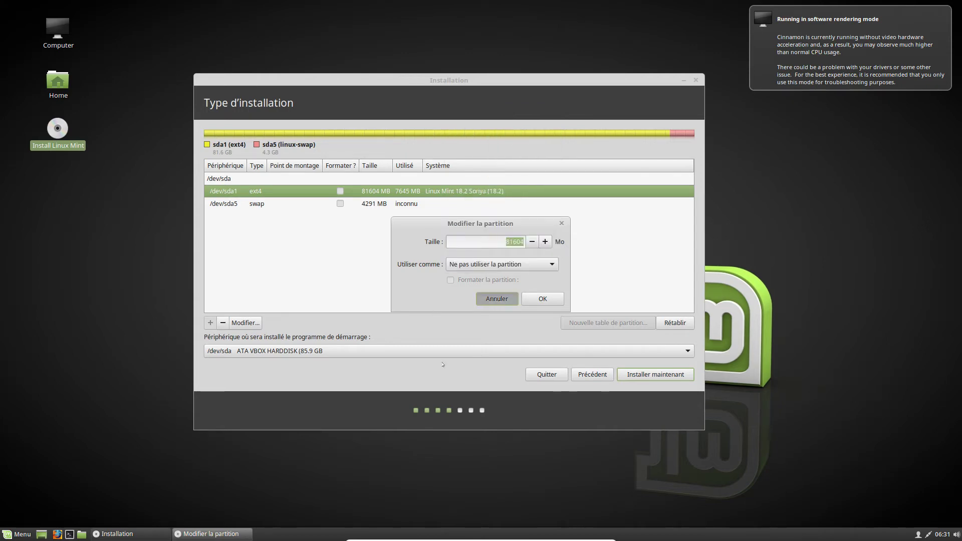
key("Escape")
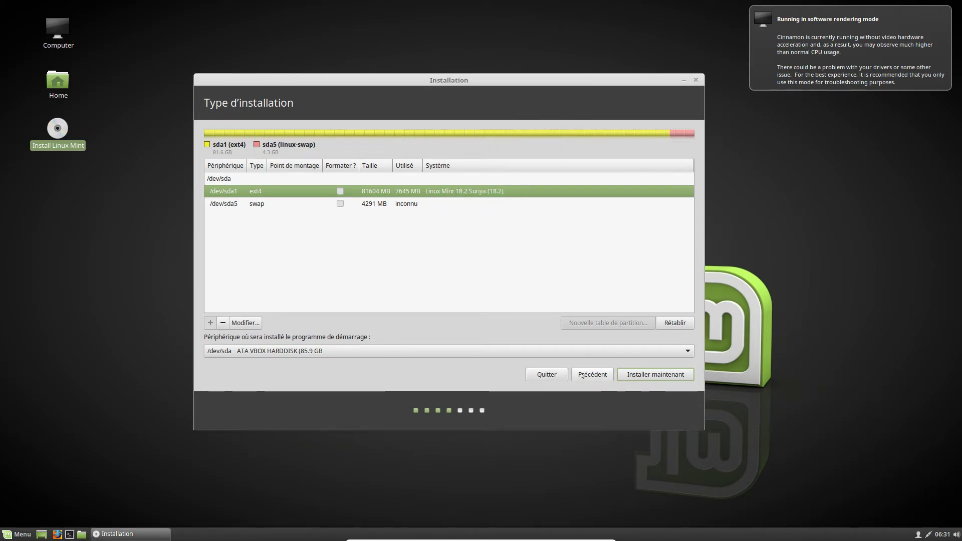
left_click(246, 324)
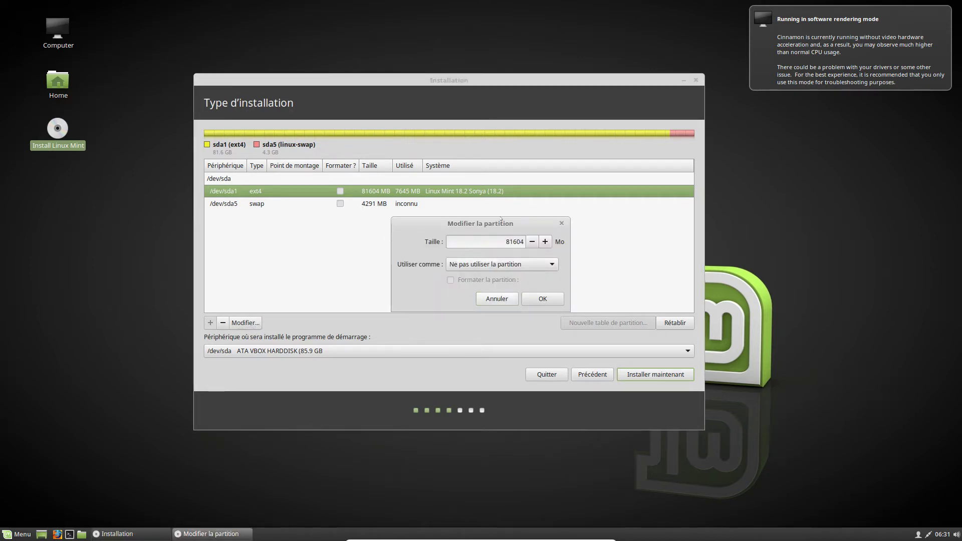
left_click(545, 266)
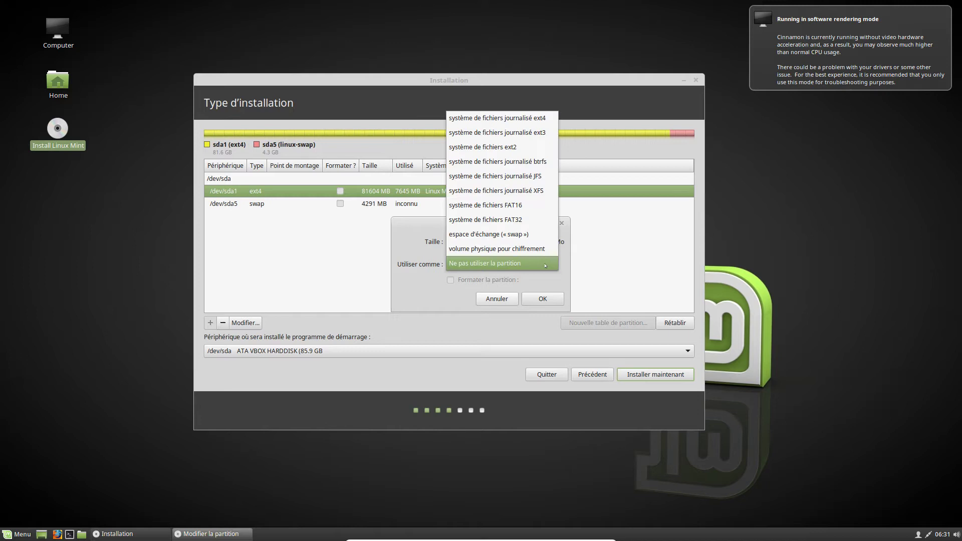
left_click(501, 117)
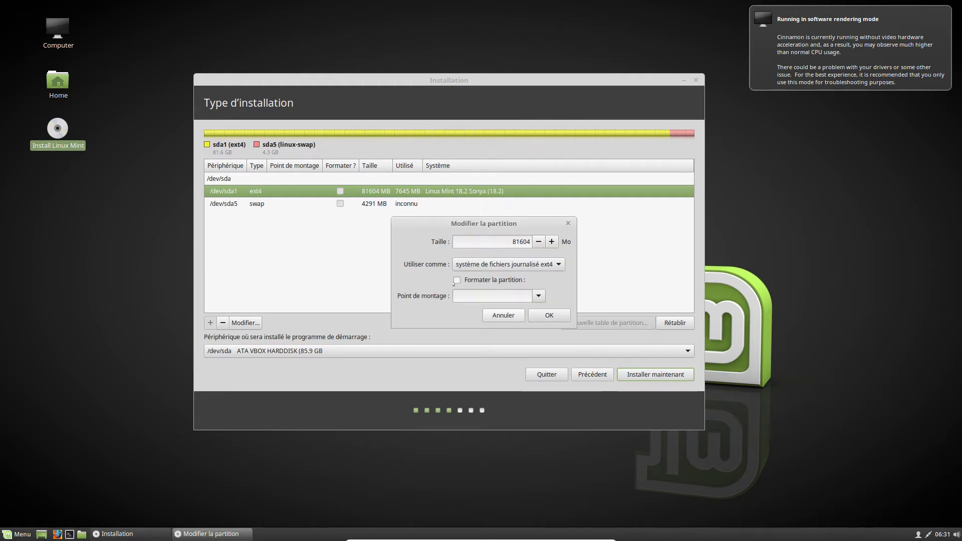
left_click(456, 281)
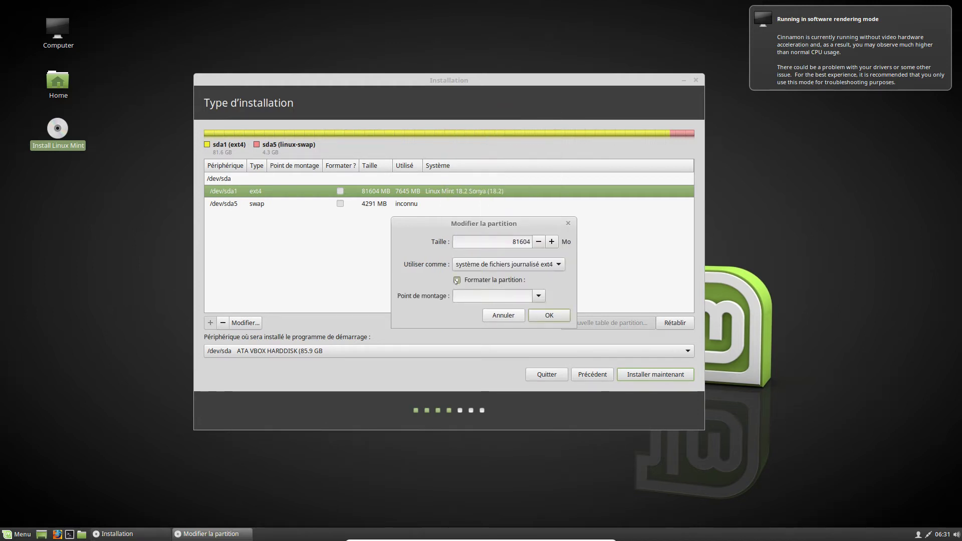
left_click(539, 296)
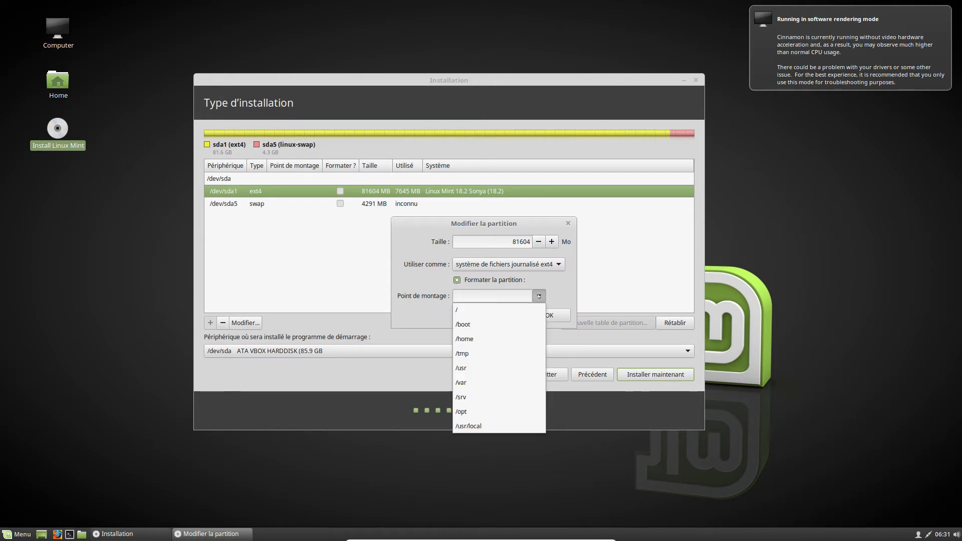
left_click(453, 311)
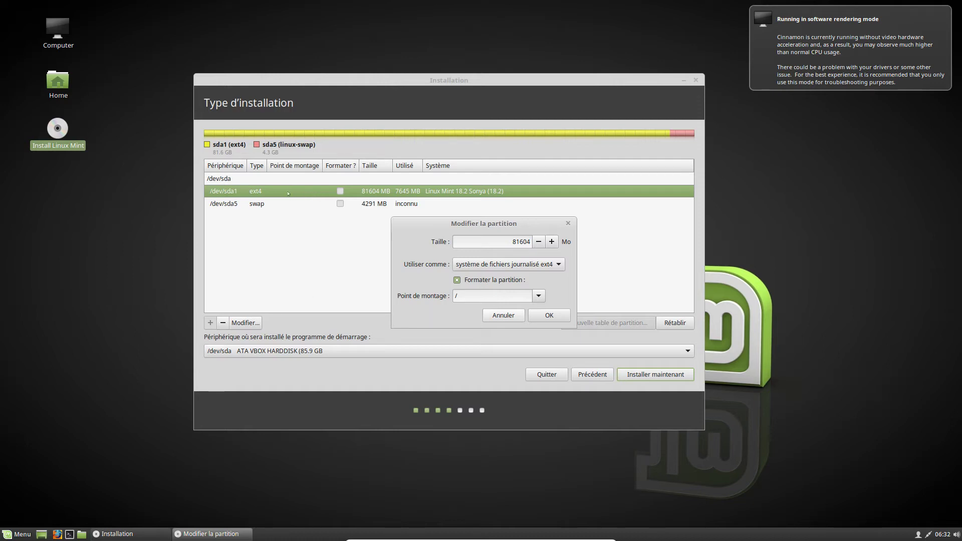
left_click(549, 315)
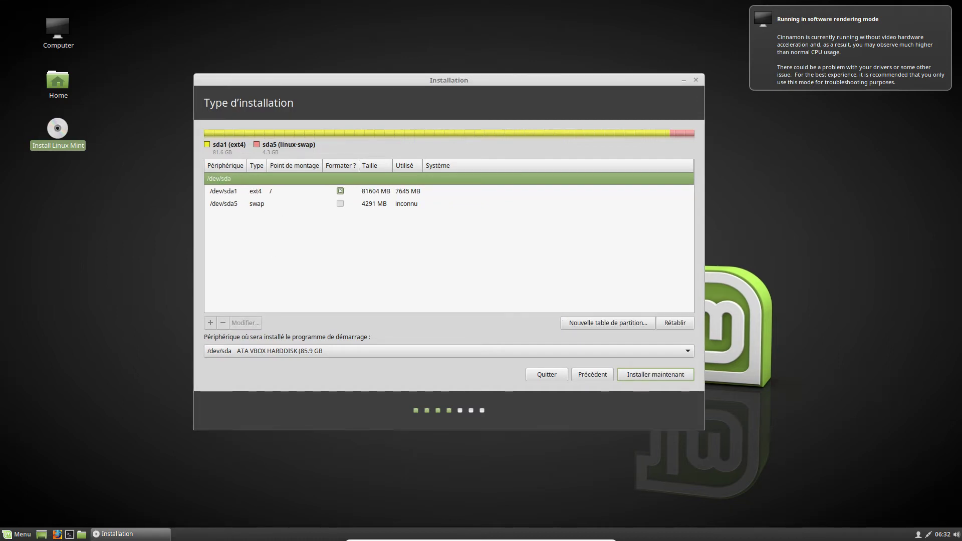
left_click(269, 195)
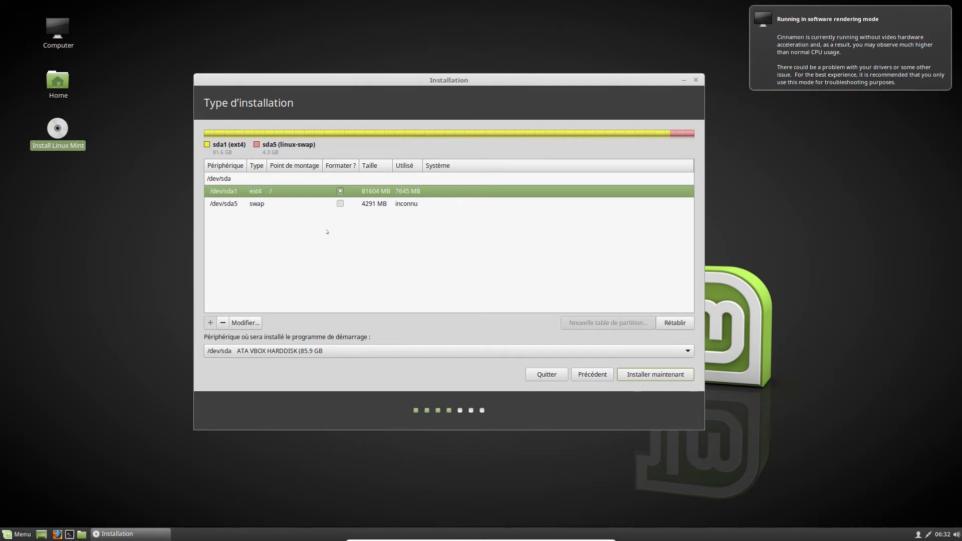
left_click(269, 205)
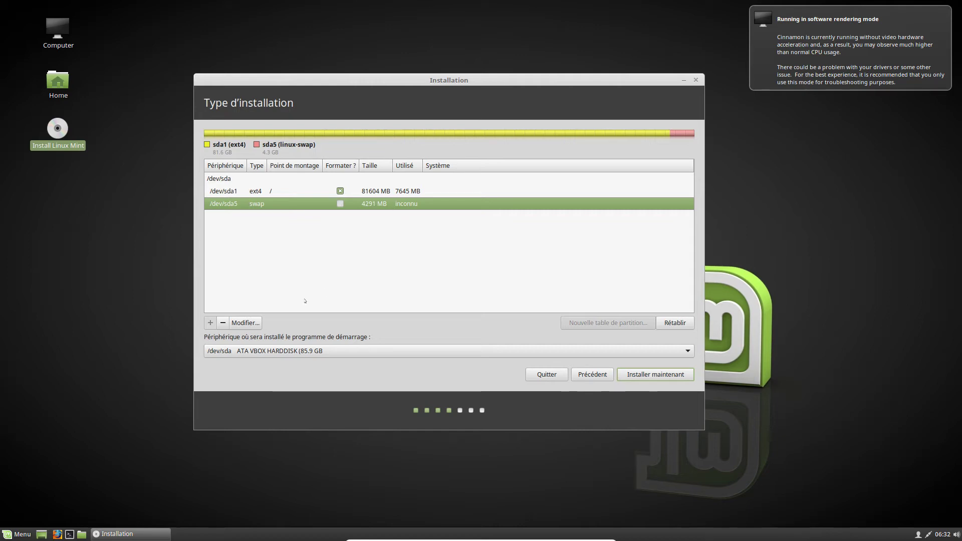
left_click(254, 323)
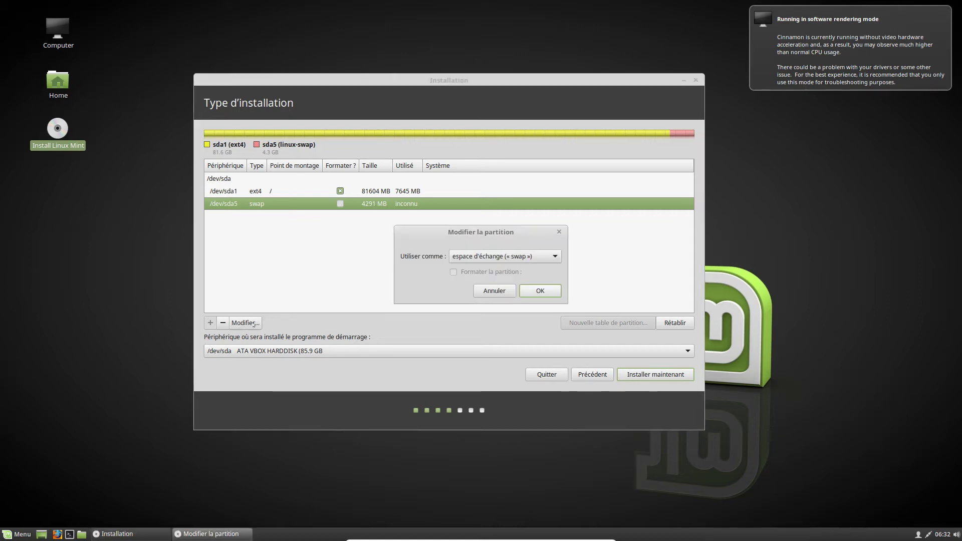
left_click(539, 257)
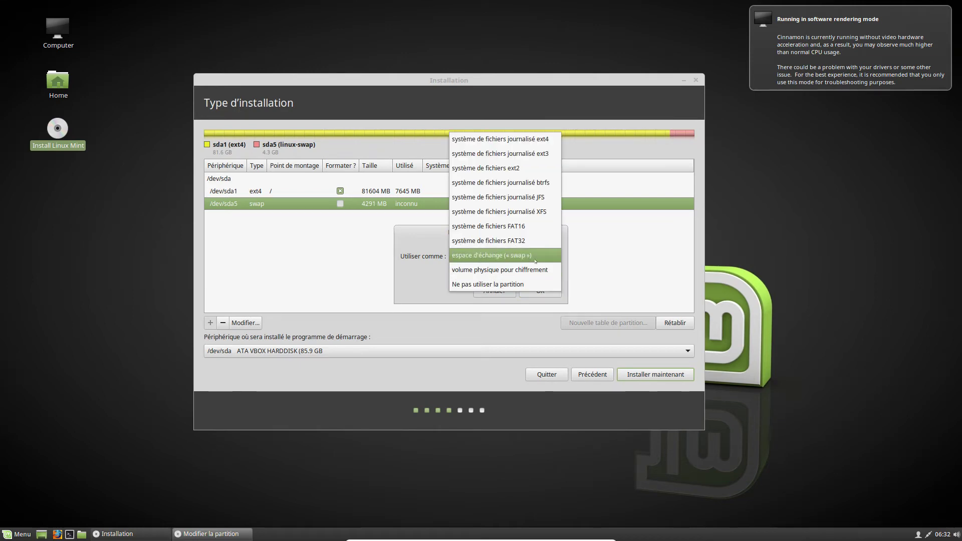
left_click(415, 282)
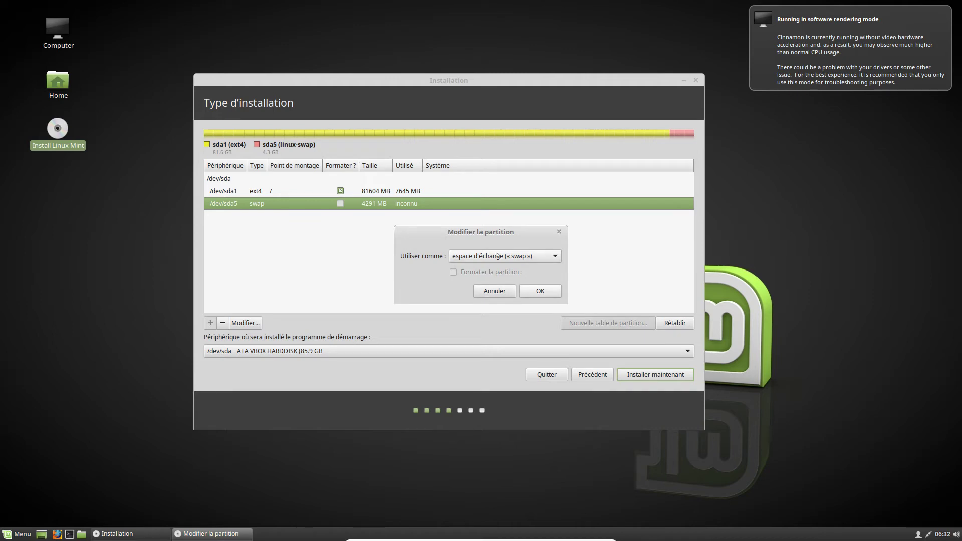
left_click(508, 293)
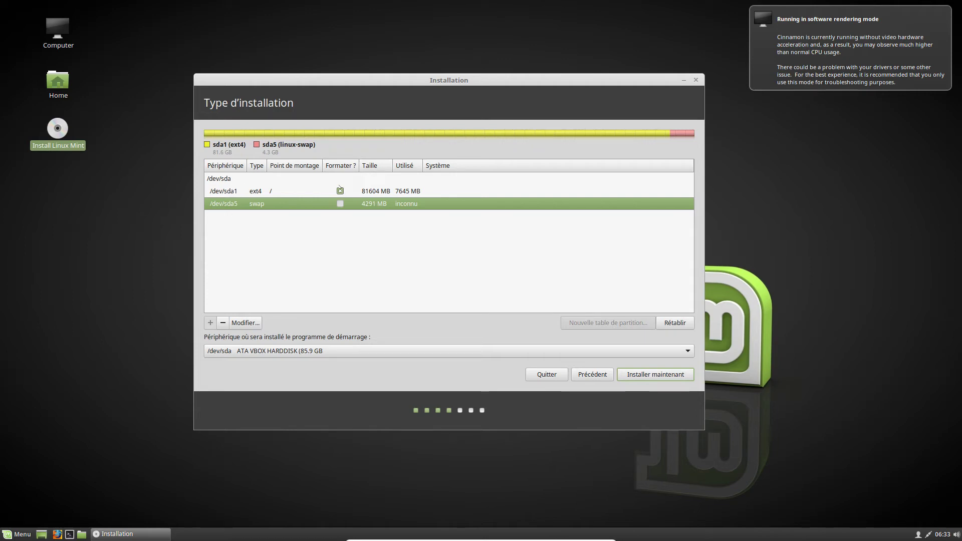
left_click(231, 180)
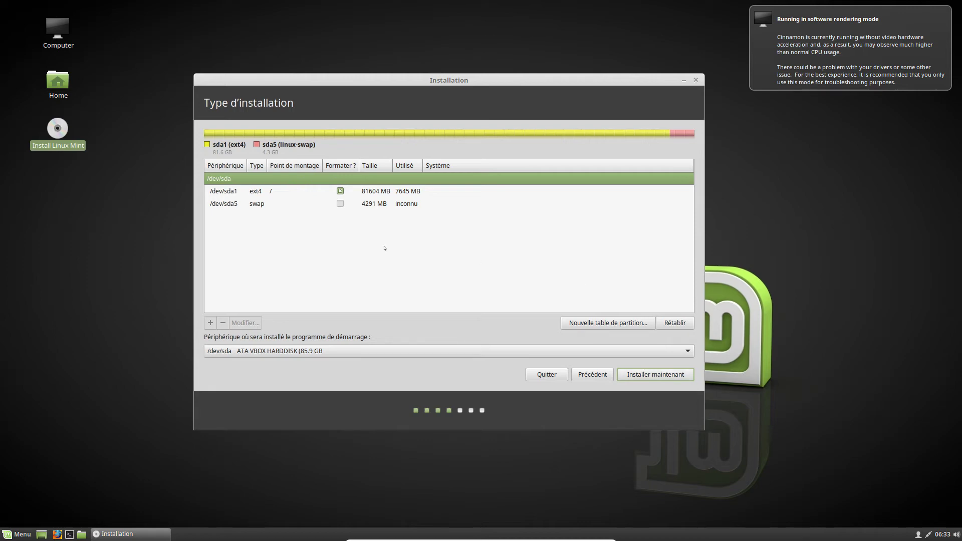
left_click(292, 191)
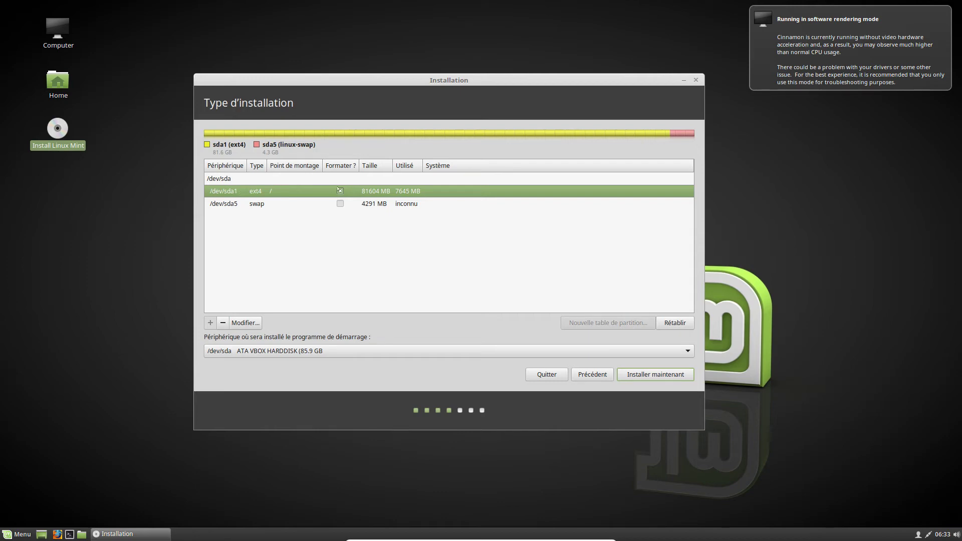
left_click(275, 178)
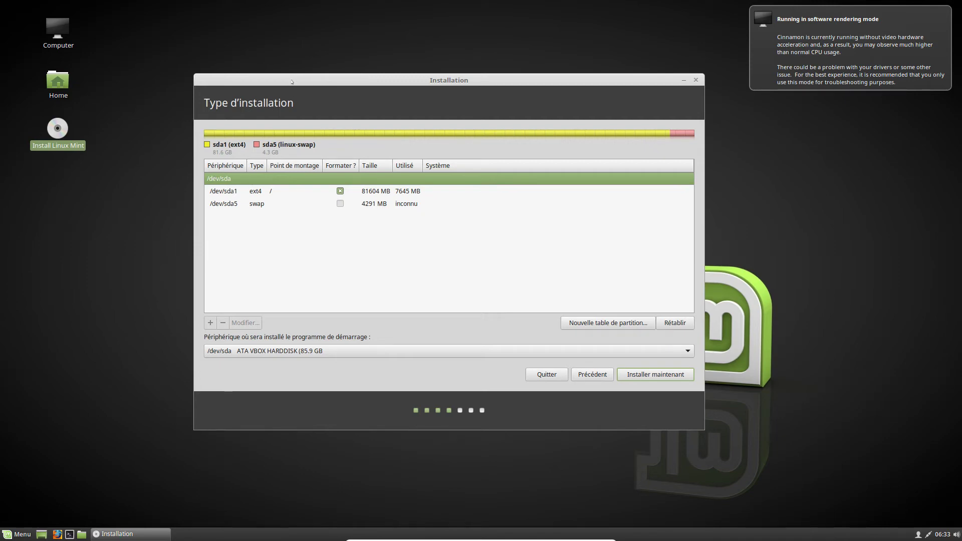
left_click_drag(294, 82, 285, 85)
left_click(261, 195)
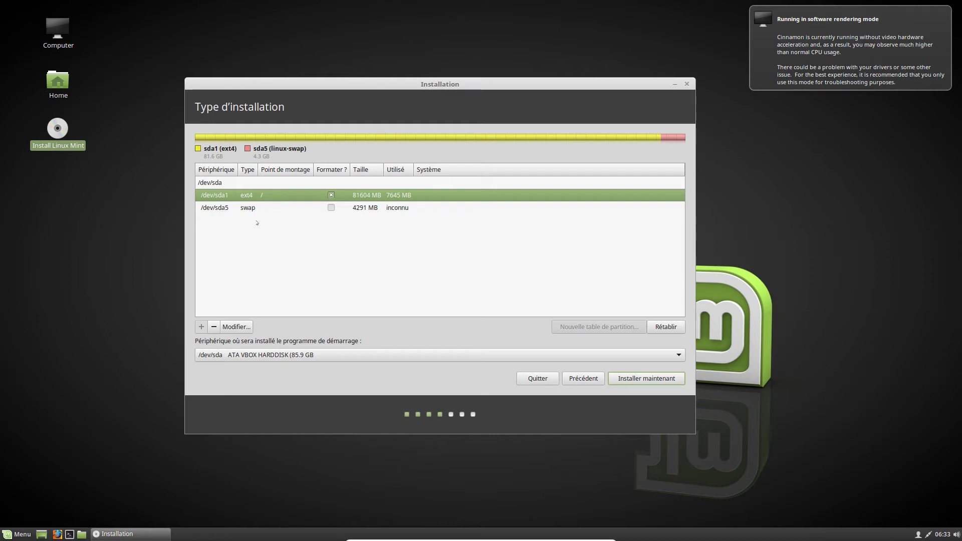
left_click(245, 183)
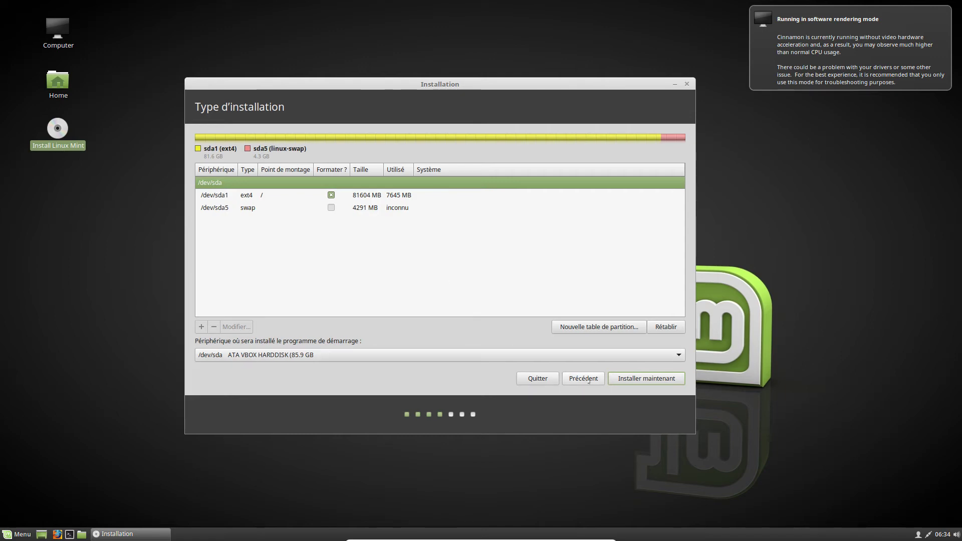
- Use Précédent to return from the partition table to the Type d'installation page
left_click(589, 381)
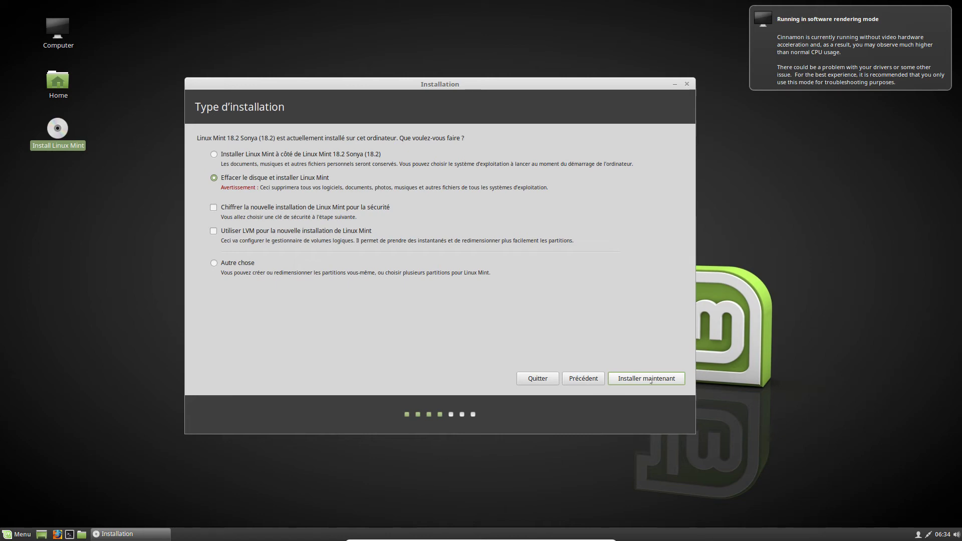
- Start Installer maintenant and review the ext4 and swap formatting lines in the confirmation
left_click(650, 381)
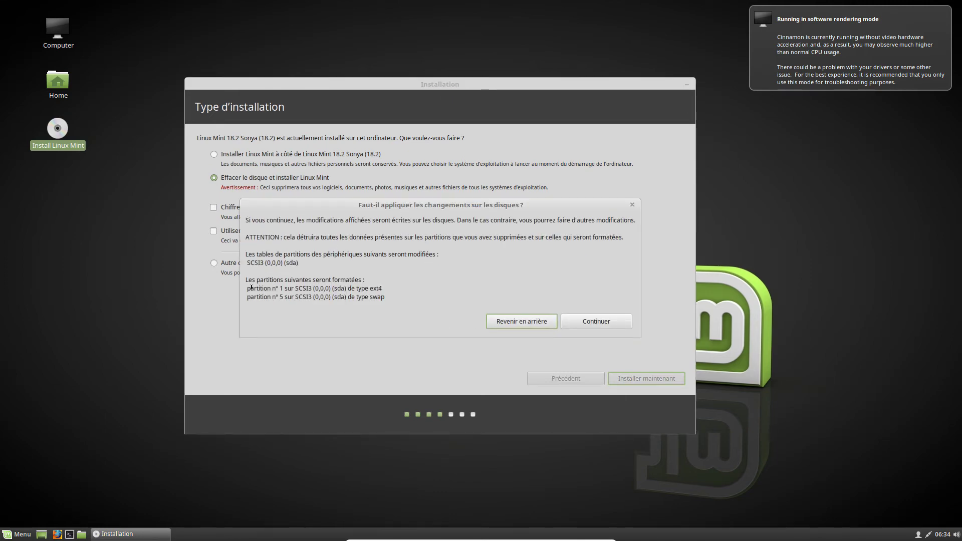
left_click_drag(355, 287, 382, 285)
left_click_drag(355, 297, 386, 295)
- Confirm writing the partition changes to disk and accept Paris as the location
left_click(594, 321)
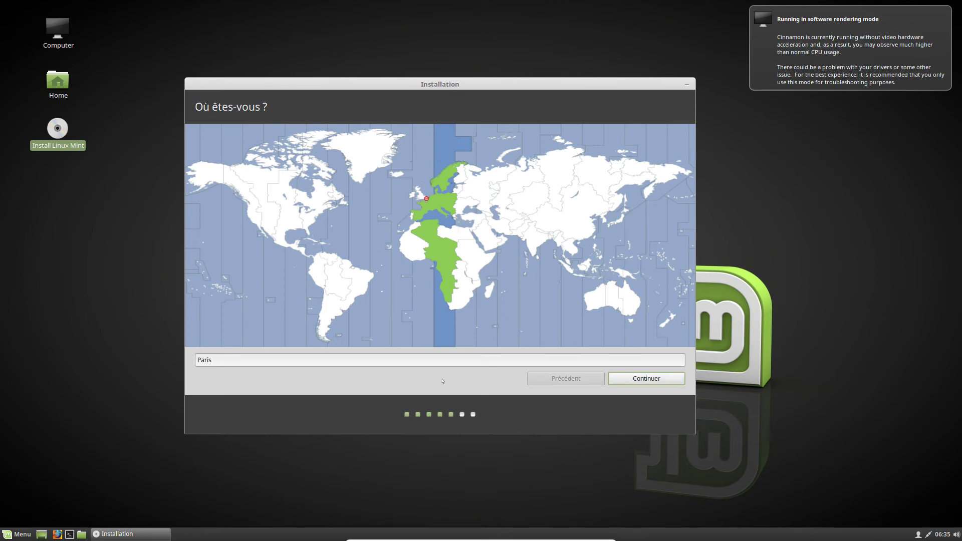
left_click(651, 383)
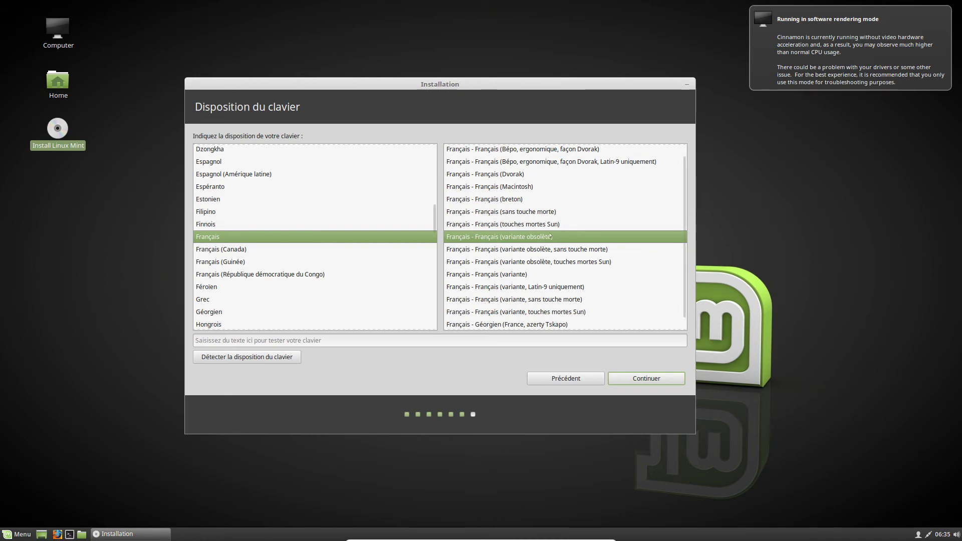
- Keep the Français (variante obsolète) keyboard layout and continue
scroll(551, 254, "up", 1)
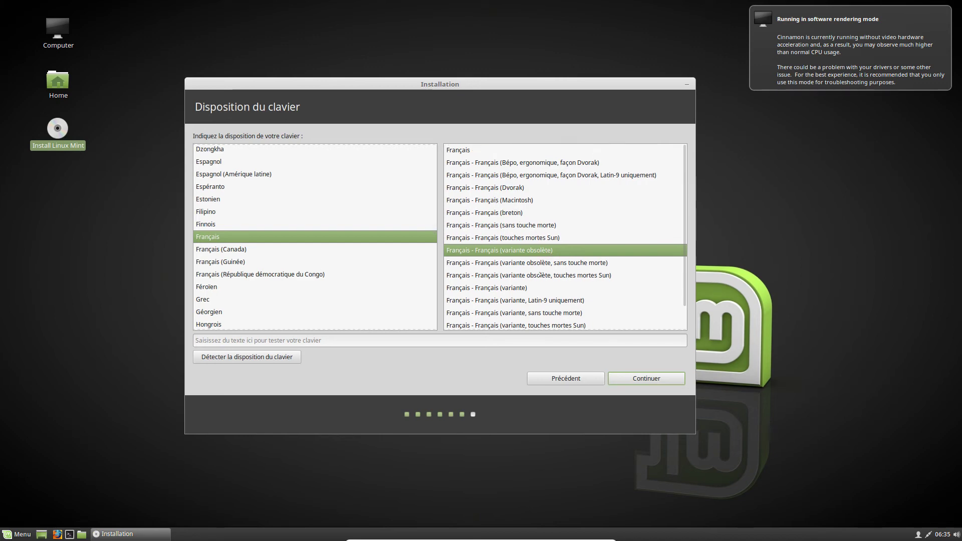
scroll(600, 328, "down", 2)
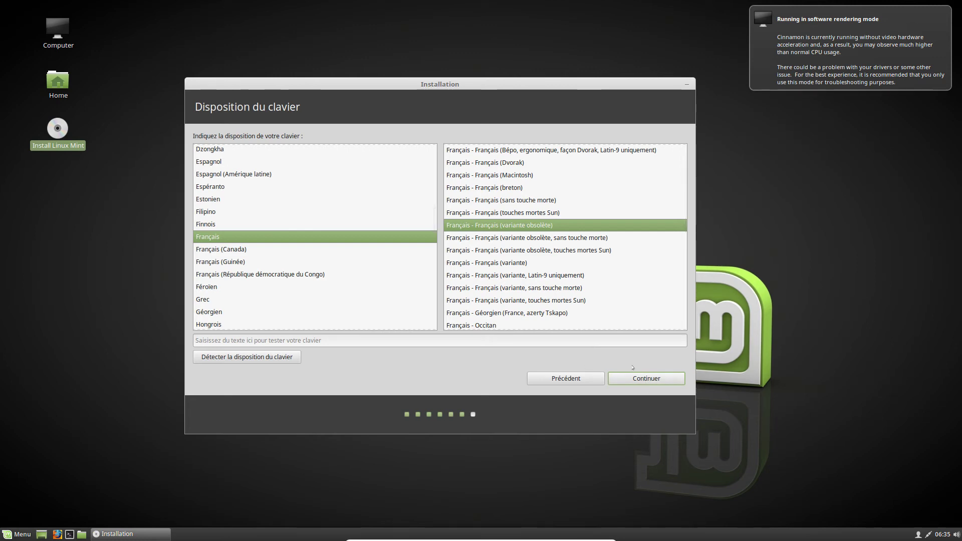
left_click(647, 375)
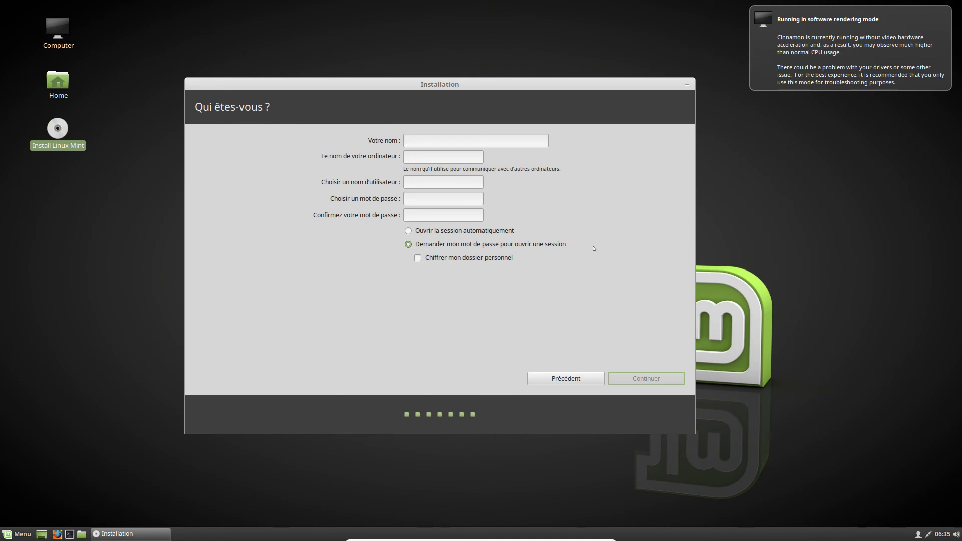
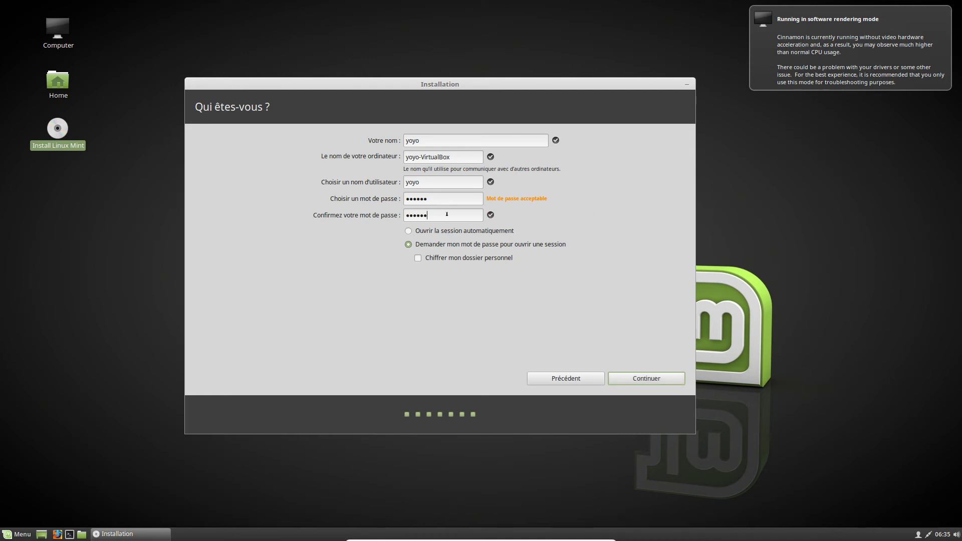
- Enter the user account details, choose automatic login, and begin installing
left_click(498, 232)
left_click(462, 244)
left_click(482, 233)
left_click(630, 378)
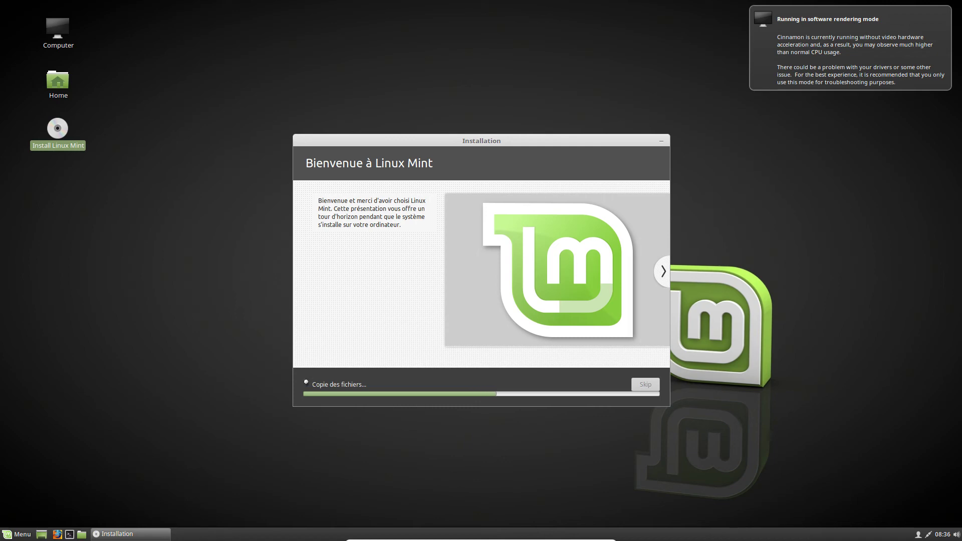
left_click(307, 383)
left_click_drag(422, 109, 413, 69)
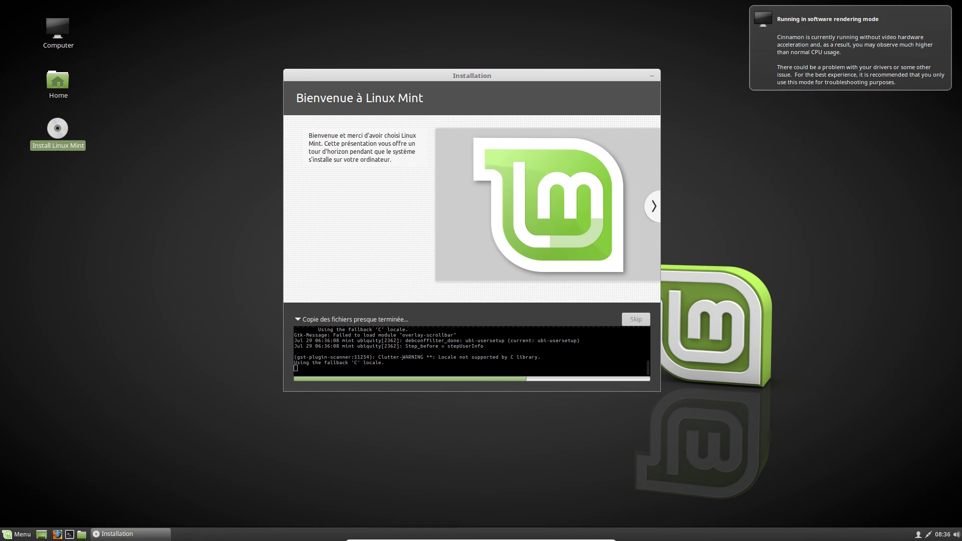
left_click(298, 320)
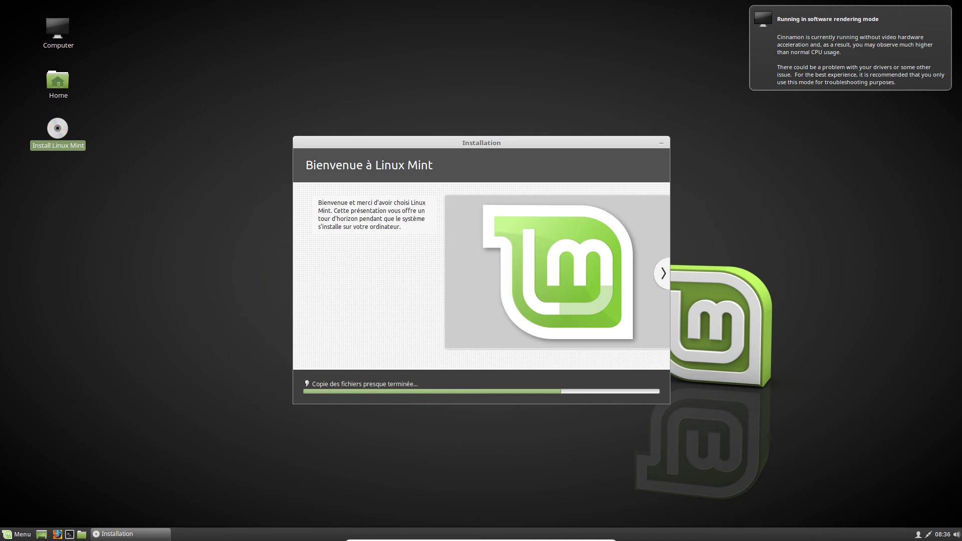
left_click(307, 383)
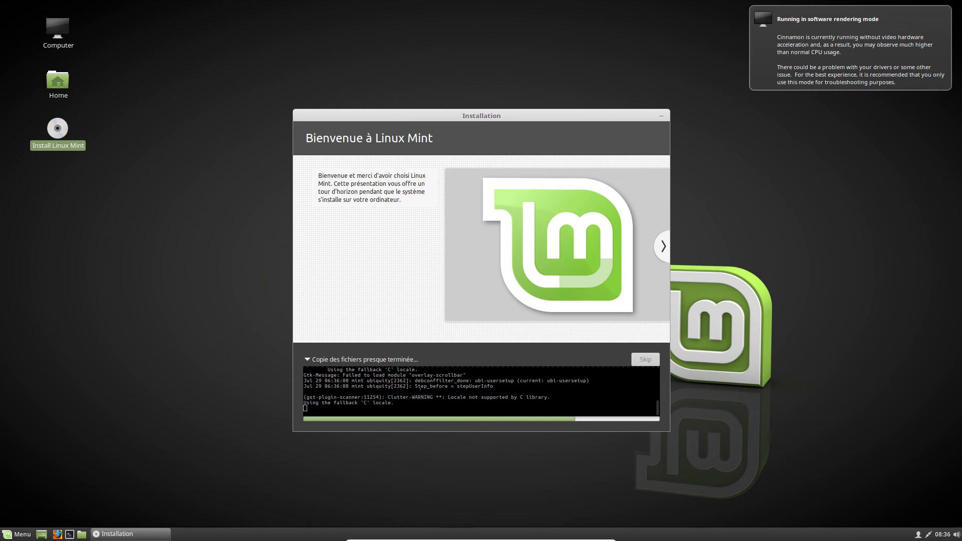
scroll(481, 391, "up", 3)
left_click(306, 359)
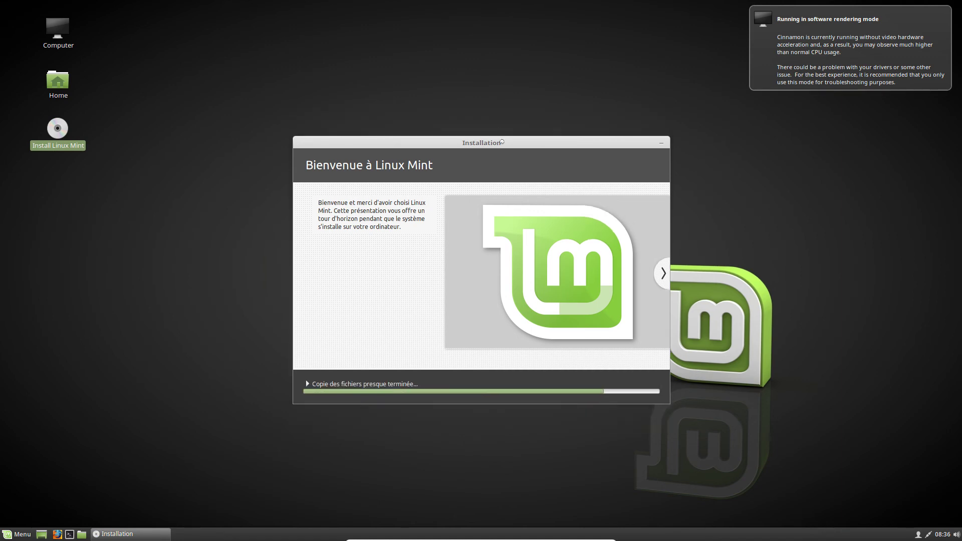
left_click_drag(502, 140, 455, 119)
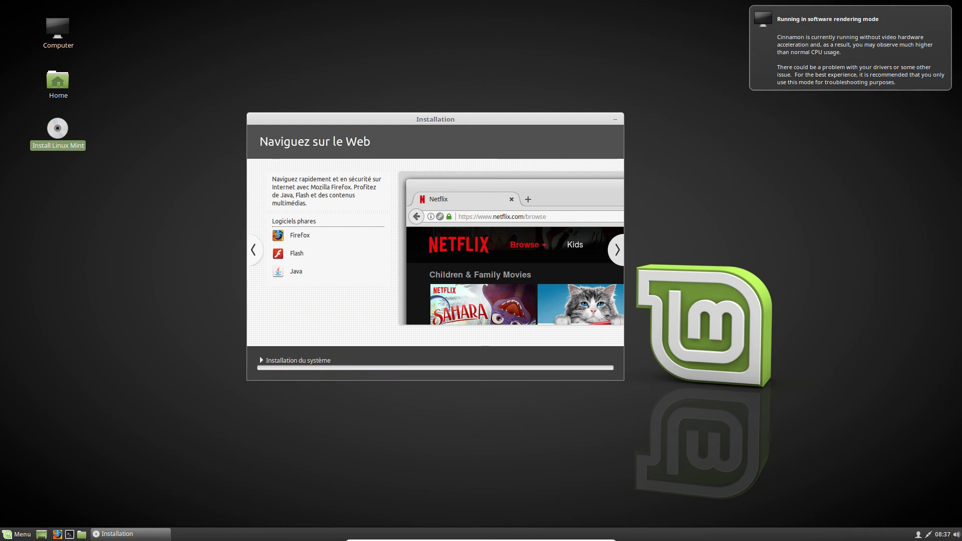
- Show the installation log, then minimize the VirtualBox window to reveal the Windows desktop
left_click(259, 359)
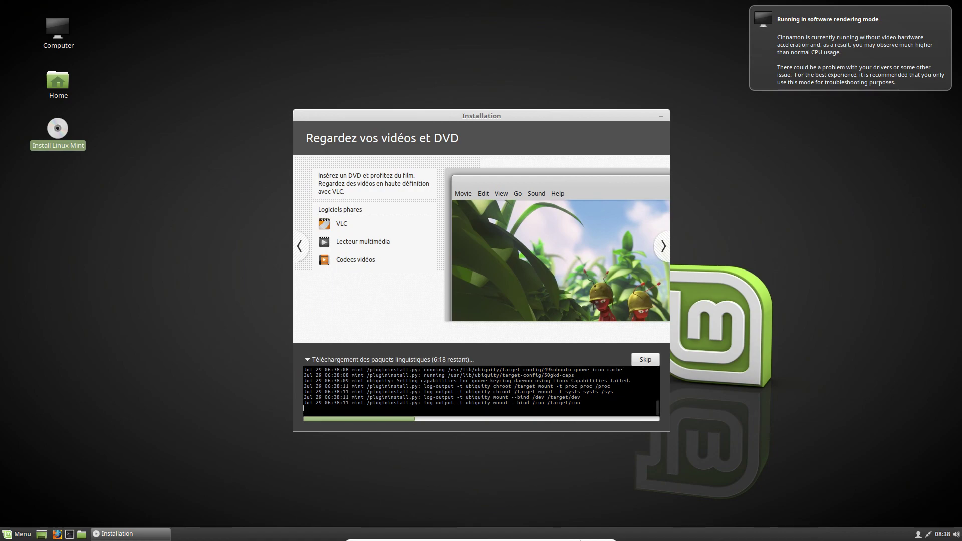
left_click(585, 536)
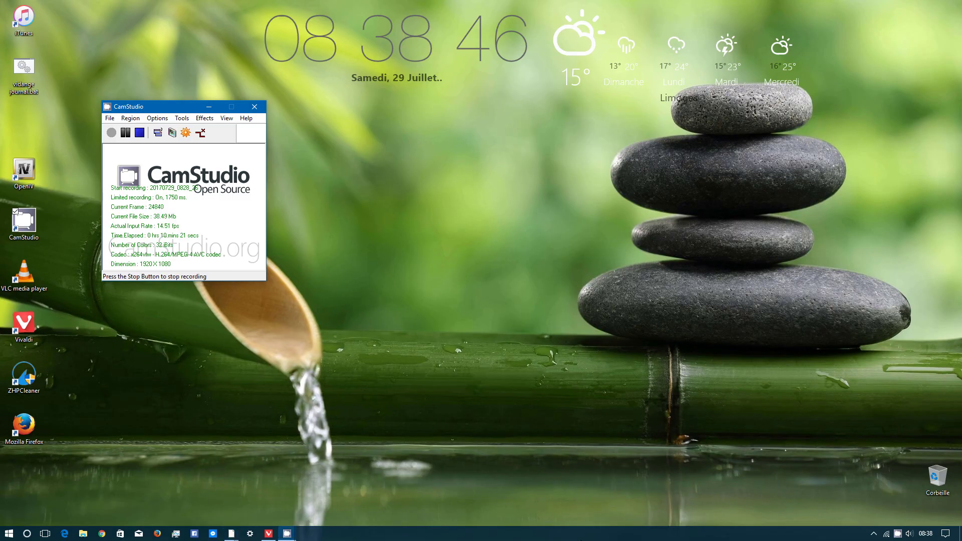